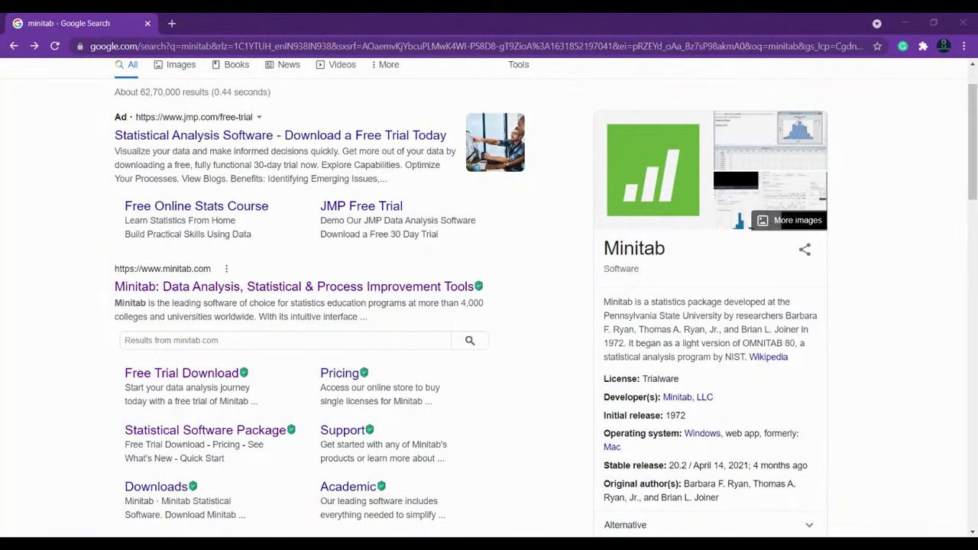
Step: Open the 'Minitab: Data Analysis, Statistical & Process Improvement Tools' search result
{"action": "left_click", "coordinate": [164, 293]}
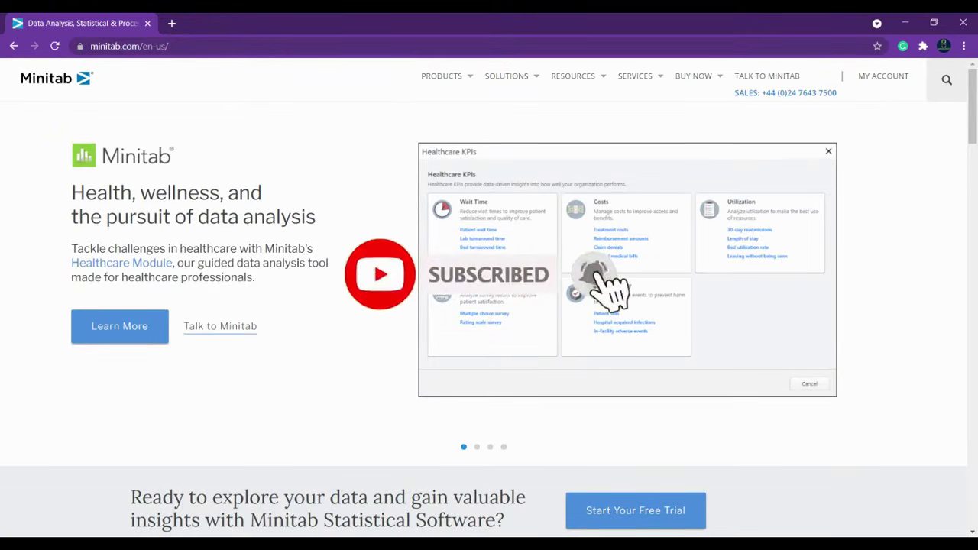
Step: Go to the Free Trial page for Minitab Statistical Software from the homepage
{"action": "scroll", "coordinate": [256, 286], "scroll_direction": "down", "scroll_amount": 6}
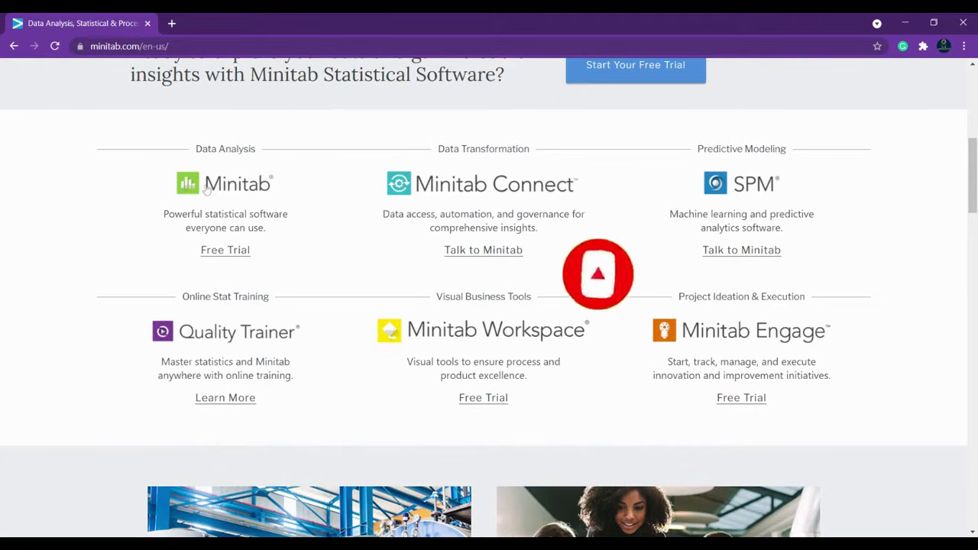
{"action": "left_click", "coordinate": [231, 253]}
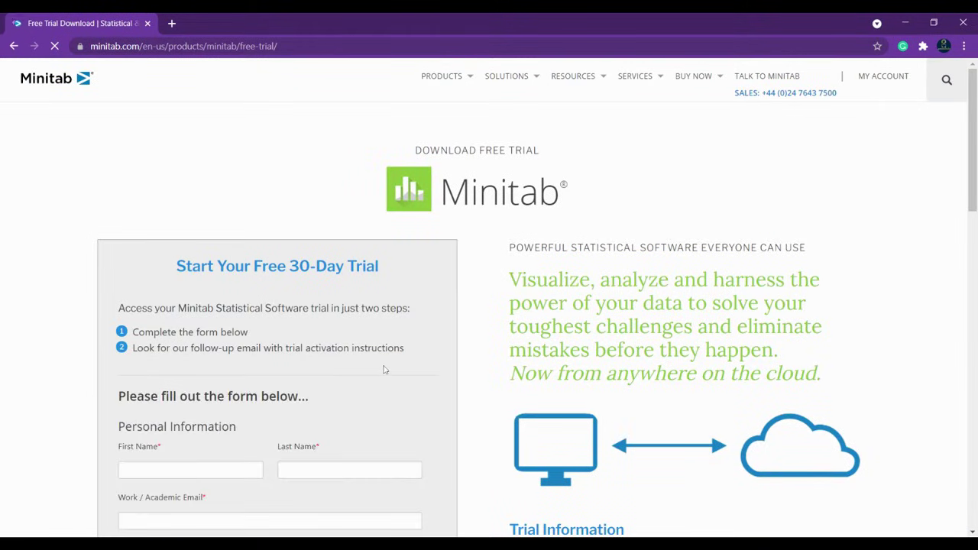
Step: Enter the user's first name, last name and work e-mail, skipping the phone number
{"action": "scroll", "coordinate": [384, 368], "scroll_direction": "down", "scroll_amount": 3}
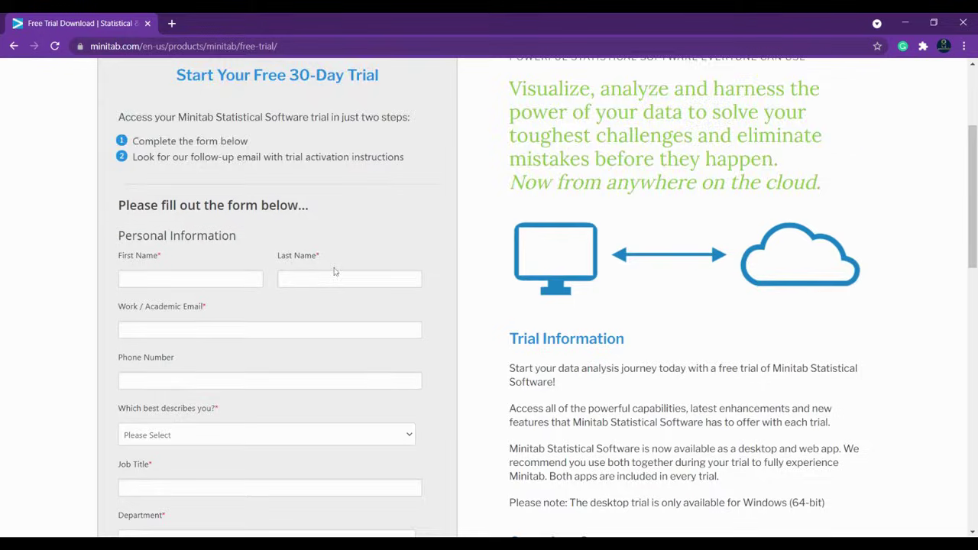
{"action": "scroll", "coordinate": [334, 271], "scroll_direction": "down", "scroll_amount": 2}
{"action": "left_click", "coordinate": [145, 151]}
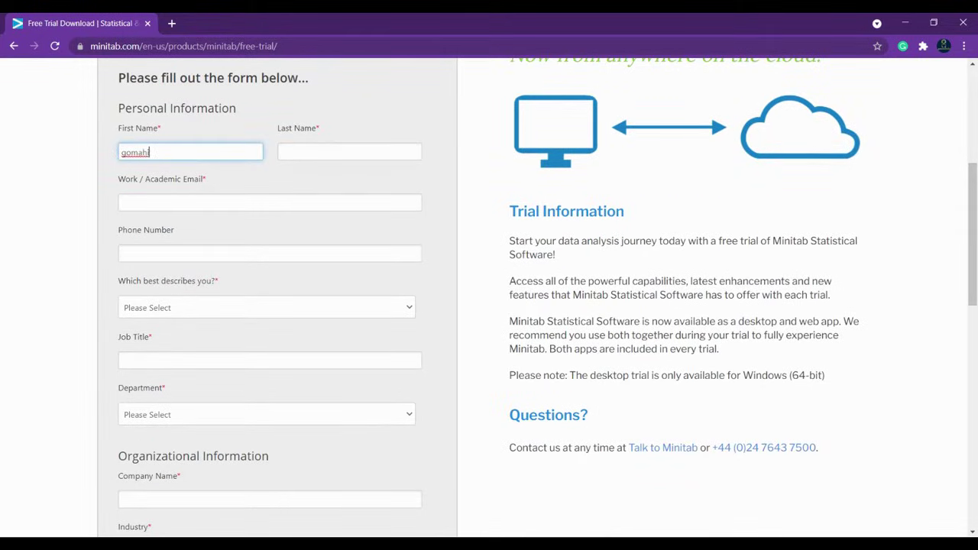
{"action": "key", "text": "Tab"}
{"action": "key", "text": "Tab"}
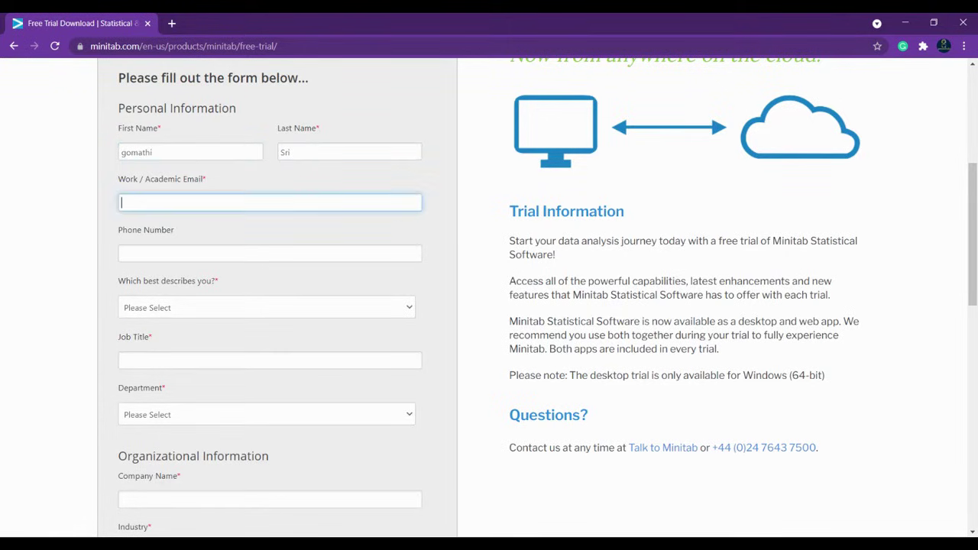
{"action": "key", "text": "Tab"}
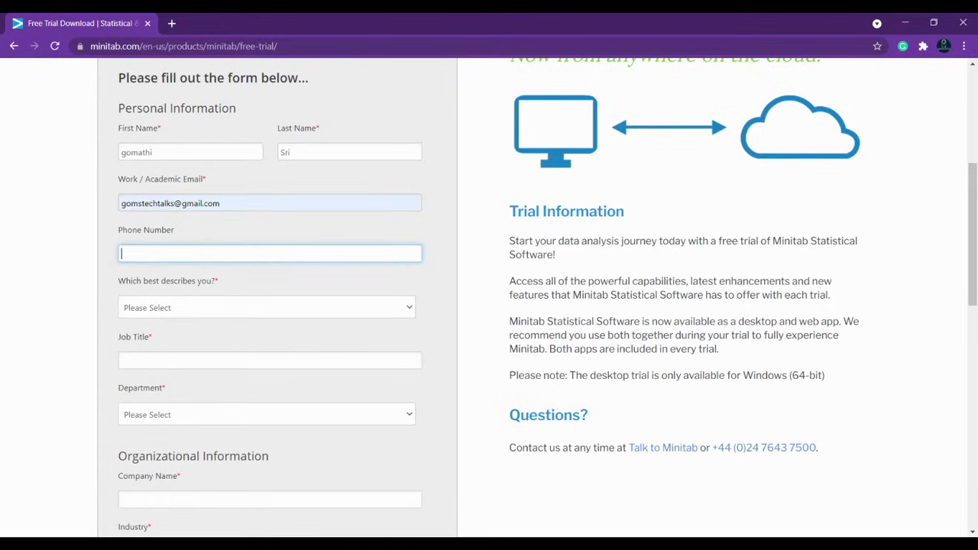
{"action": "key", "text": "Tab"}
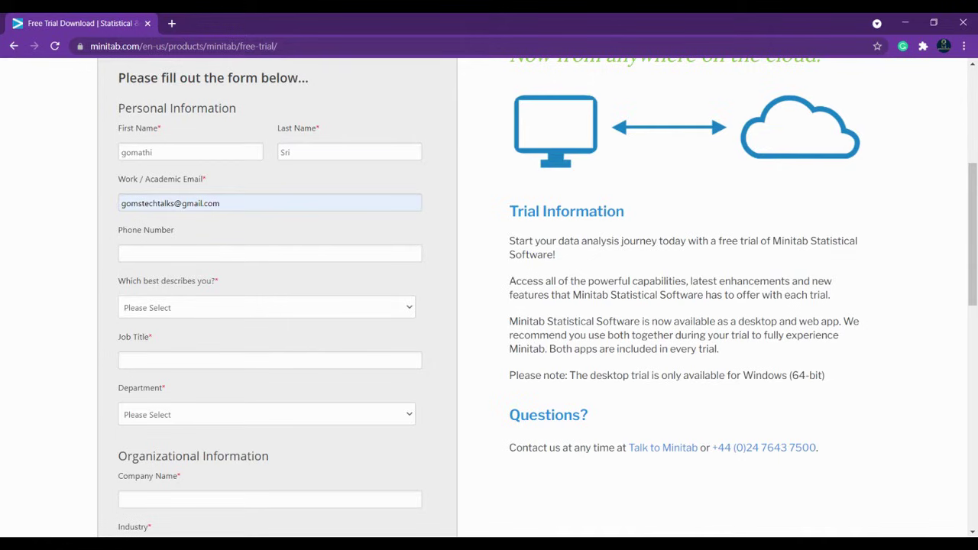
Step: Set the role to Professional and the job title to 'Lead Trainer'
{"action": "left_click", "coordinate": [162, 337]}
{"action": "key", "text": "Tab"}
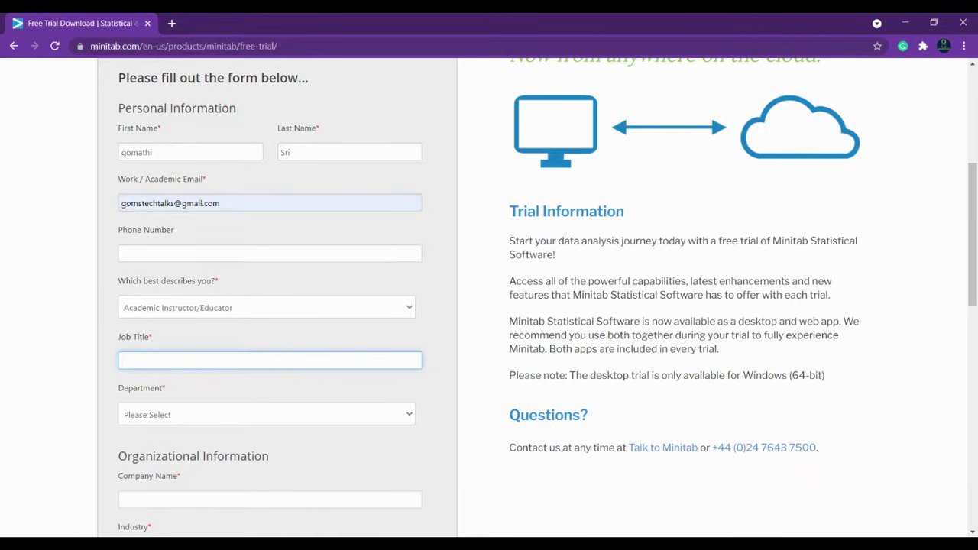
{"action": "type", "text": "Instruc"}
{"action": "key", "text": "BackSpace"}
{"action": "type", "text": "ctt"}
{"action": "key", "text": "BackSpace"}
{"action": "key", "text": "BackSpace"}
{"action": "key", "text": "BackSpace"}
{"action": "key", "text": "BackSpace"}
{"action": "key", "text": "BackSpace"}
{"action": "key", "text": "BackSpace"}
{"action": "key", "text": "BackSpace"}
{"action": "left_click", "coordinate": [220, 323]}
{"action": "key", "text": "shift+Tab"}
{"action": "key", "text": "p"}
{"action": "key", "text": "Tab"}
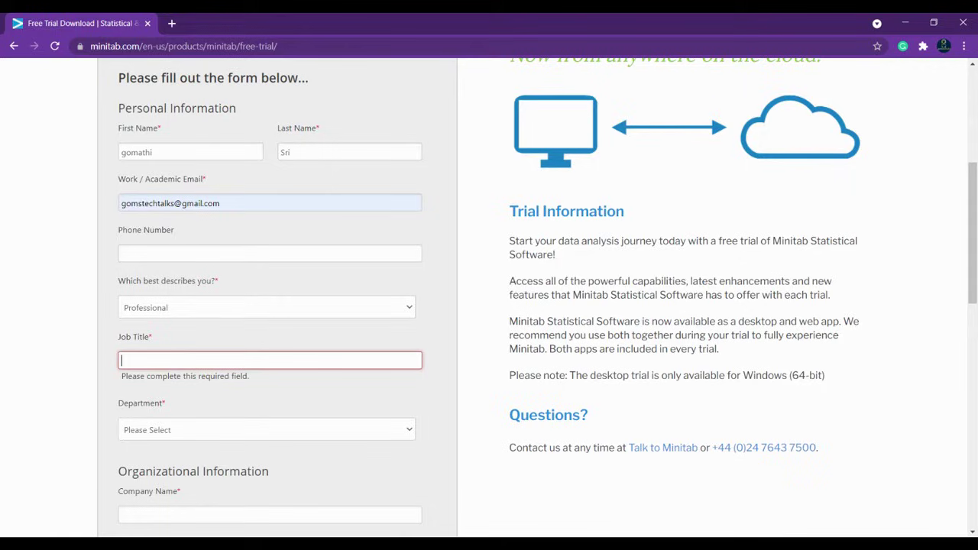
{"action": "type", "text": "Lea"}
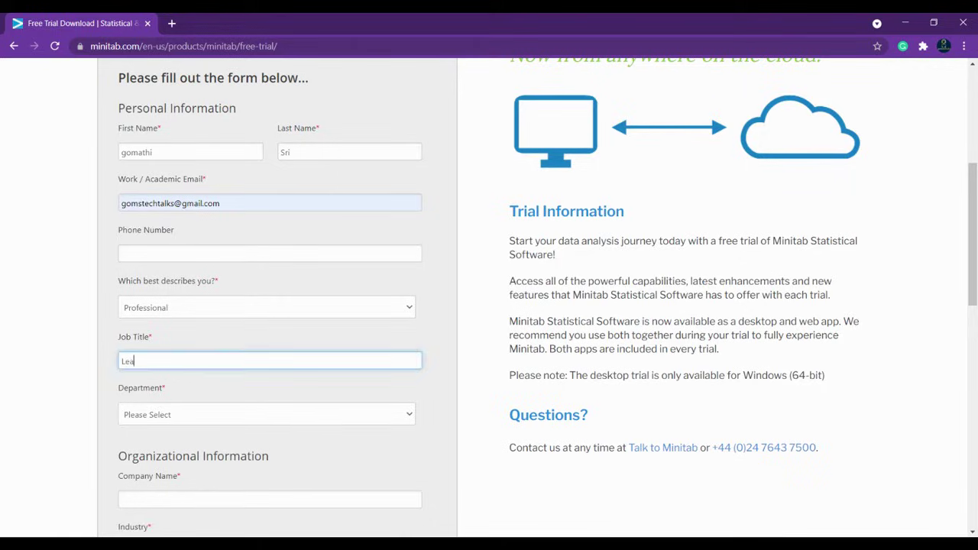
{"action": "type", "text": "d Trainer"}
Step: Set department Data Science, company name CloudKampus and industry Education
{"action": "scroll", "coordinate": [199, 355], "scroll_direction": "down", "scroll_amount": 2}
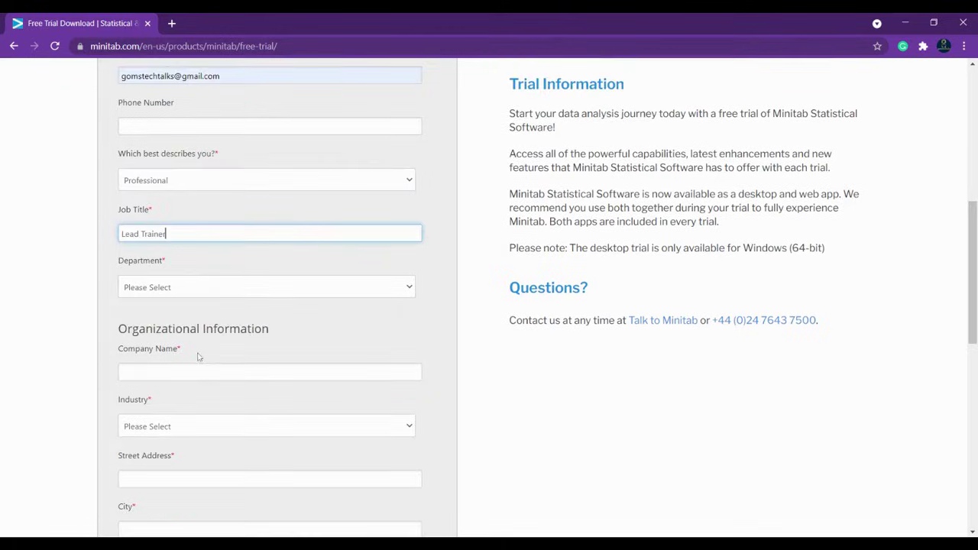
{"action": "left_click", "coordinate": [216, 302]}
{"action": "left_click", "coordinate": [316, 295]}
{"action": "scroll", "coordinate": [306, 297], "scroll_direction": "down", "scroll_amount": 2}
{"action": "left_click", "coordinate": [306, 244]}
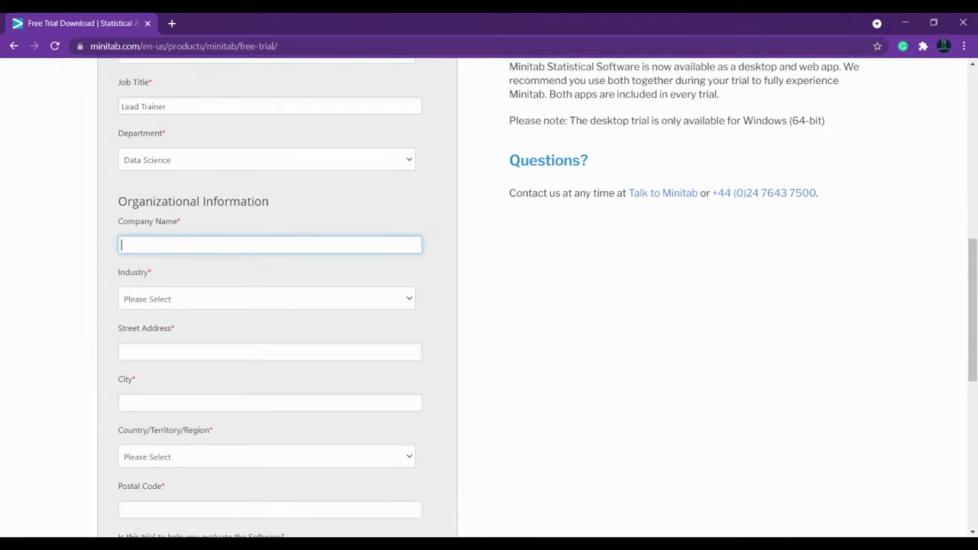
{"action": "type", "text": "CloudKampssus"}
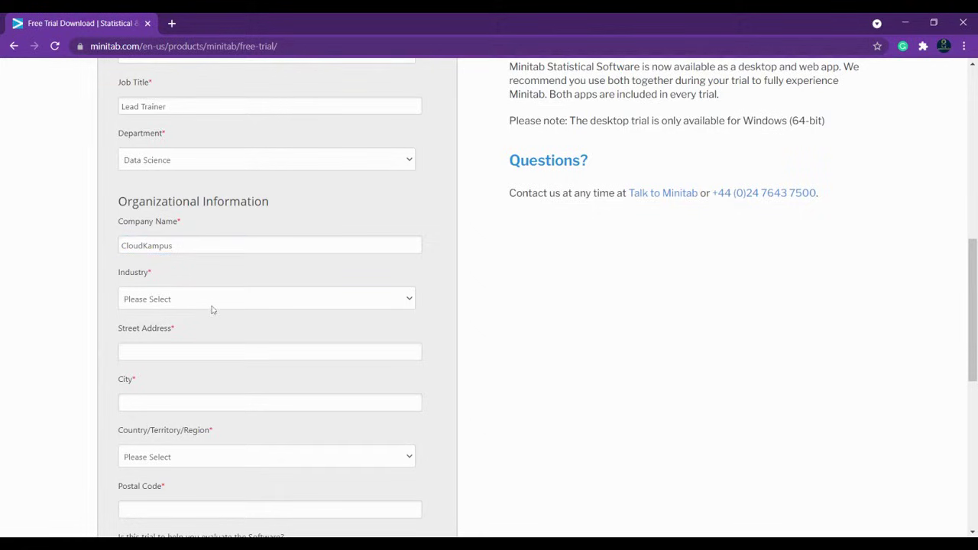
{"action": "left_click", "coordinate": [212, 306]}
{"action": "left_click", "coordinate": [211, 372]}
Step: Enter the street address and city, and choose India as the country
{"action": "scroll", "coordinate": [229, 320], "scroll_direction": "down", "scroll_amount": 2}
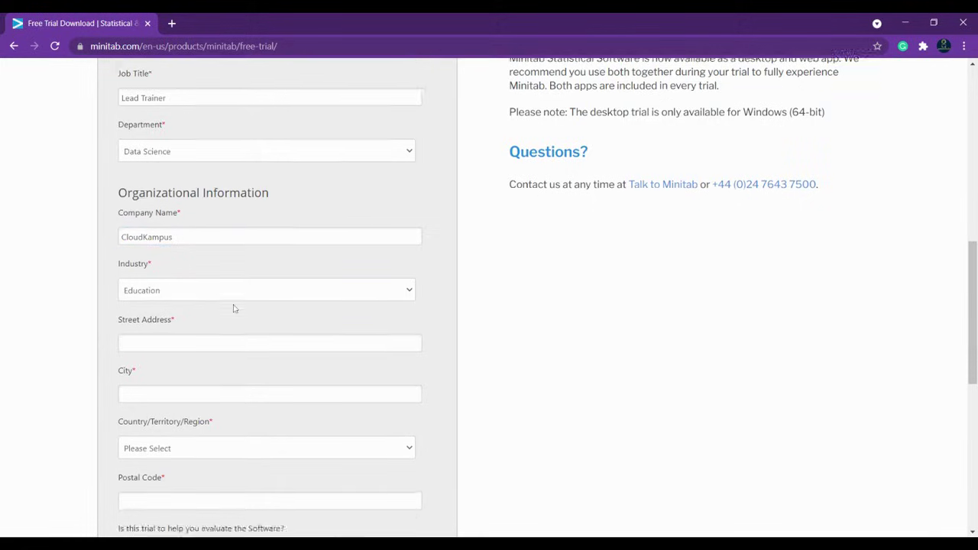
{"action": "left_click", "coordinate": [216, 224]}
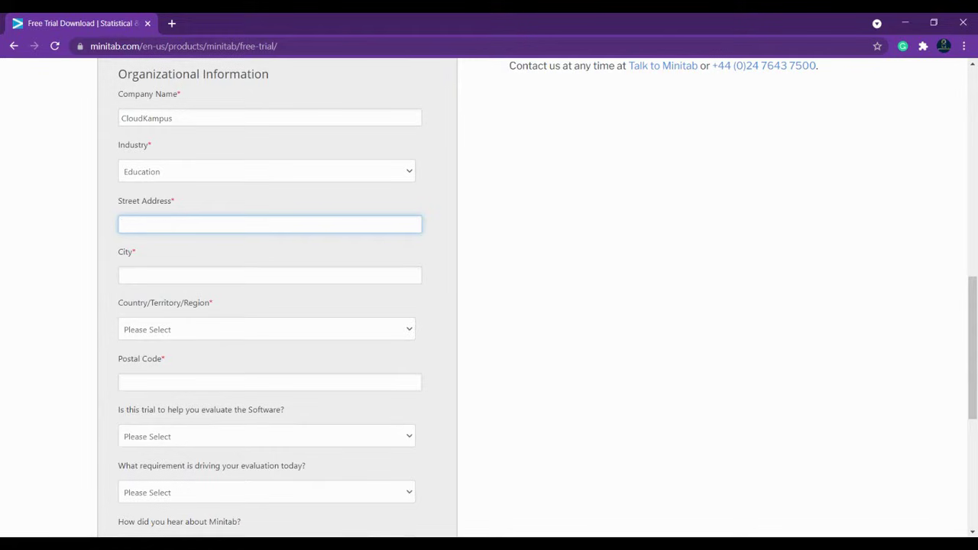
{"action": "type", "text": "Chennai"}
{"action": "key", "text": "Tab"}
{"action": "type", "text": "Chennai"}
{"action": "key", "text": "Tab"}
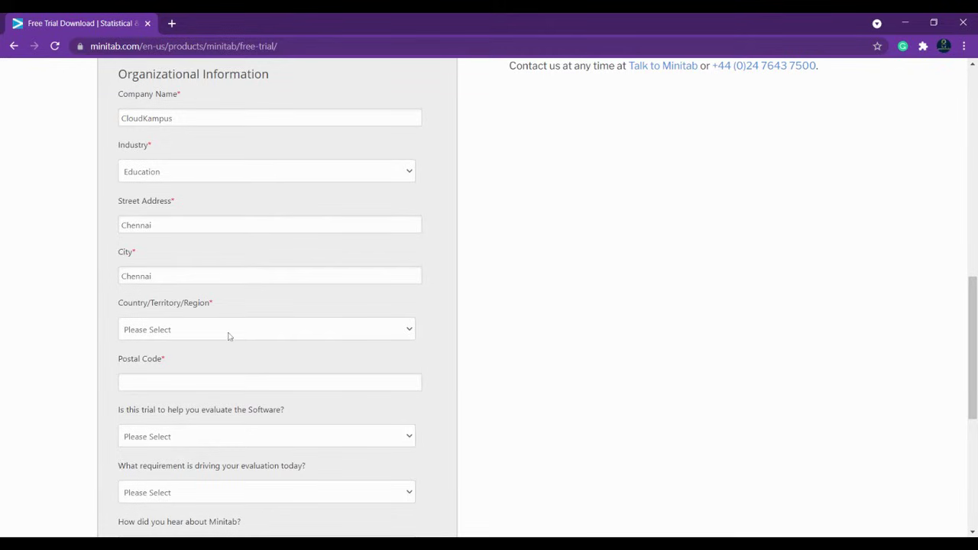
{"action": "key", "text": "i"}
{"action": "key", "text": "n"}
{"action": "scroll", "coordinate": [192, 303], "scroll_direction": "down", "scroll_amount": 2}
{"action": "key", "text": "Tab"}
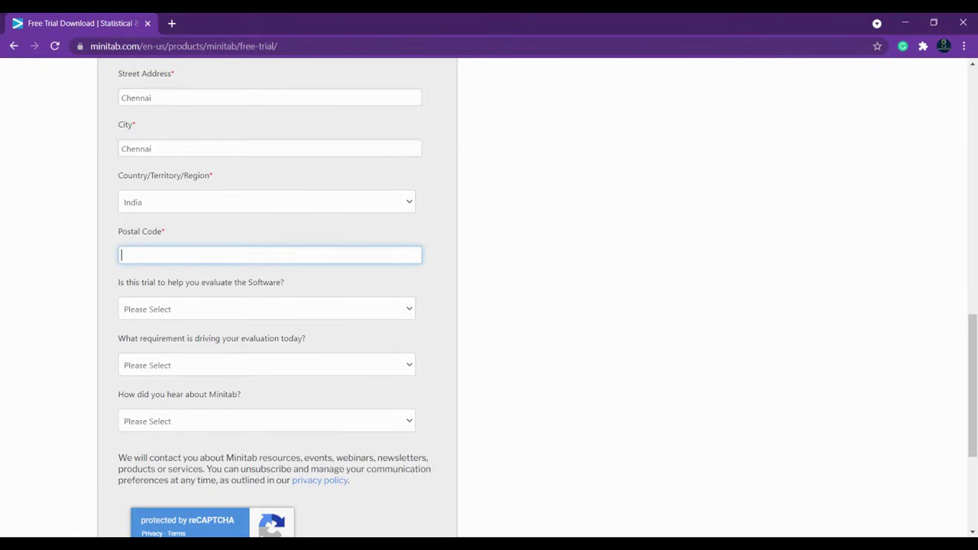
Step: Enter the postal code and answer the evaluation questions: training purposes, for own use
{"action": "type", "text": "600005"}
{"action": "scroll", "coordinate": [156, 255], "scroll_direction": "up", "scroll_amount": 1}
{"action": "scroll", "coordinate": [160, 344], "scroll_direction": "down", "scroll_amount": 2}
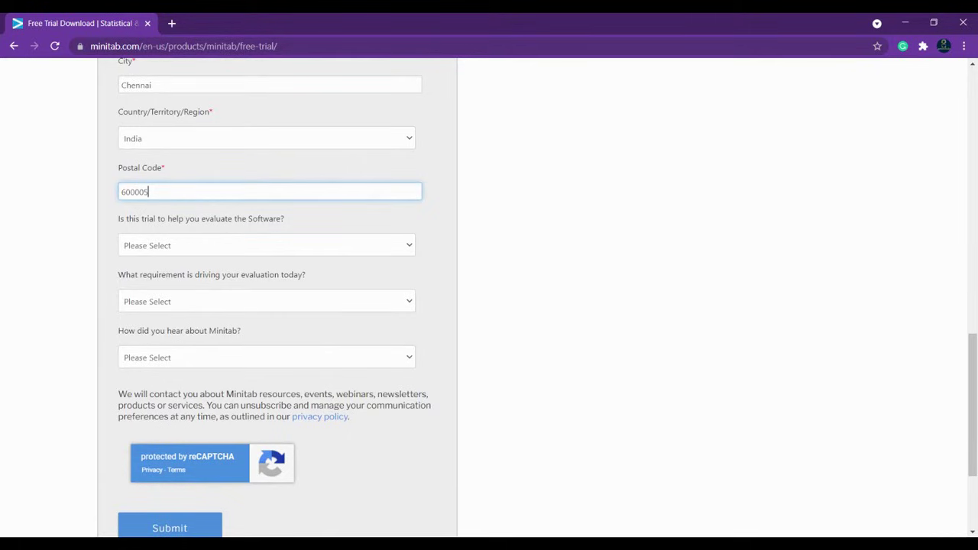
{"action": "left_click", "coordinate": [317, 258]}
{"action": "left_click", "coordinate": [317, 260]}
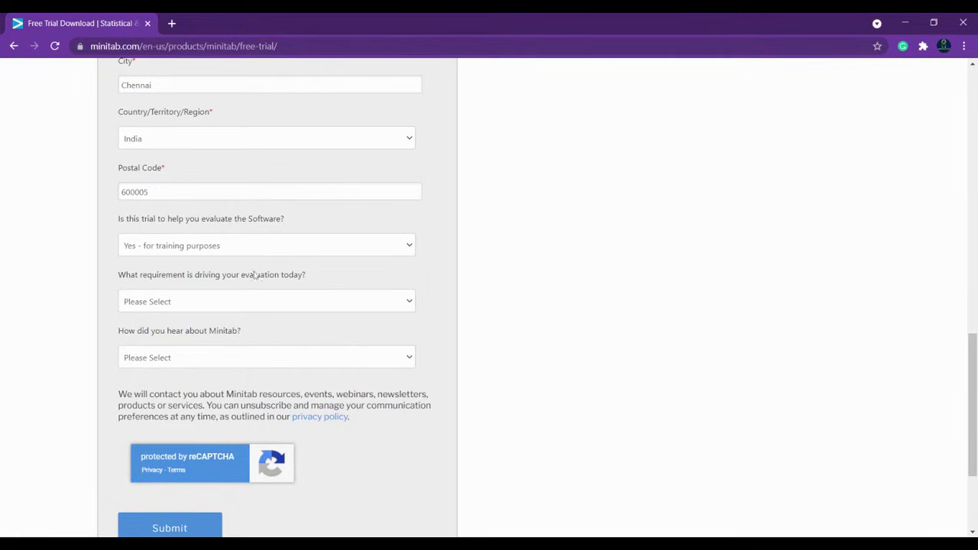
{"action": "left_click", "coordinate": [244, 315]}
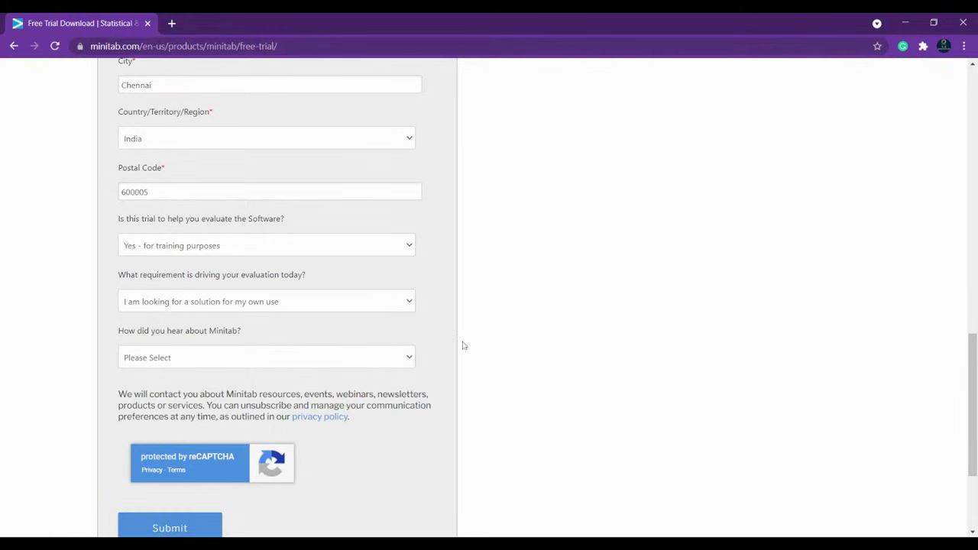
{"action": "scroll", "coordinate": [222, 447], "scroll_direction": "down", "scroll_amount": 2}
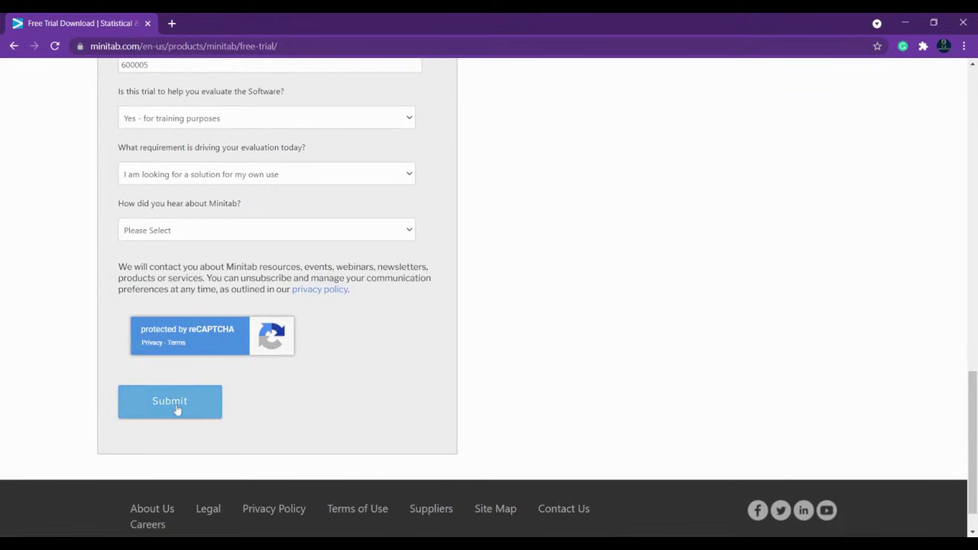
Step: Submit the trial form, review the 'You're almost there' page, and start a new tab
{"action": "left_click", "coordinate": [175, 407]}
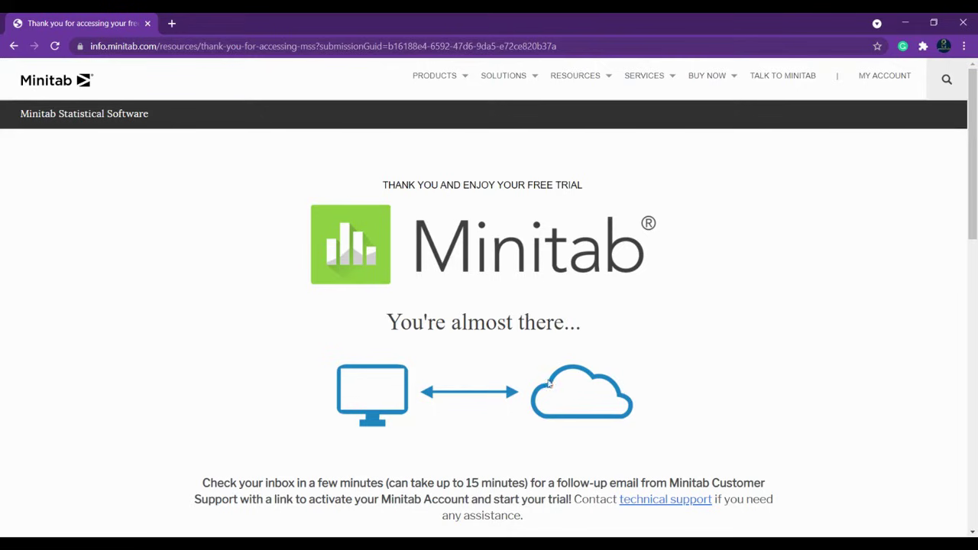
{"action": "scroll", "coordinate": [616, 268], "scroll_direction": "down", "scroll_amount": 2}
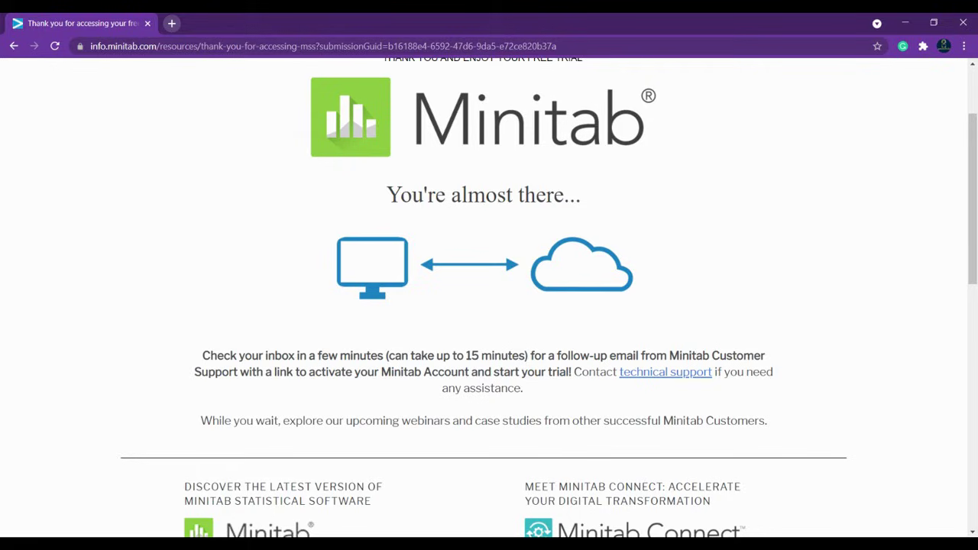
{"action": "left_click", "coordinate": [173, 24]}
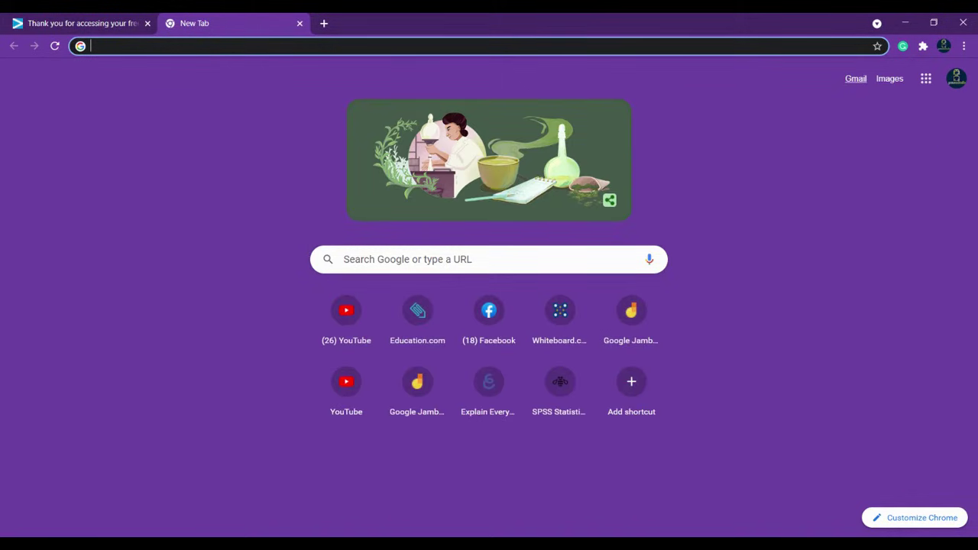
Step: Open Gmail, check the inbox categories, and follow the Minitab trial e-mail's activation link
{"action": "left_click", "coordinate": [80, 17]}
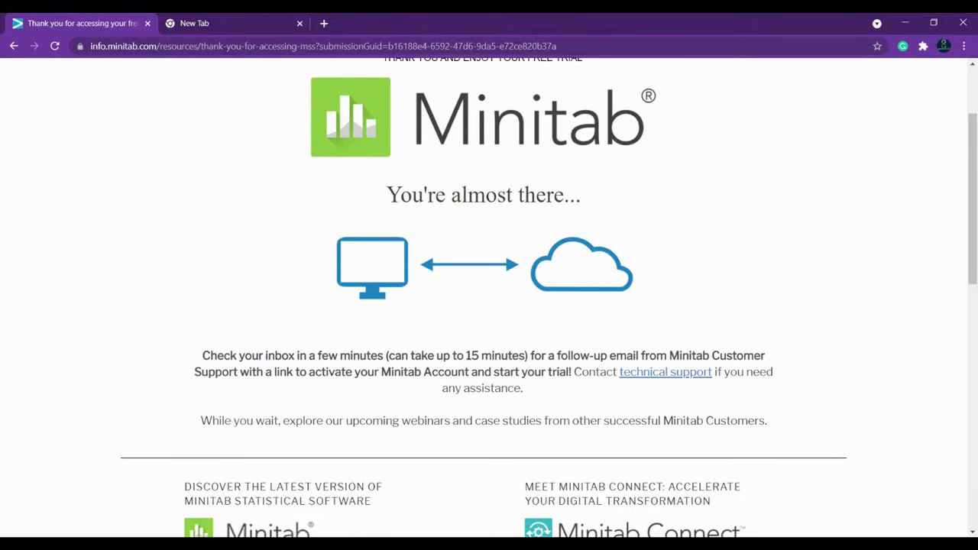
{"action": "left_click", "coordinate": [192, 22]}
{"action": "left_click", "coordinate": [854, 81]}
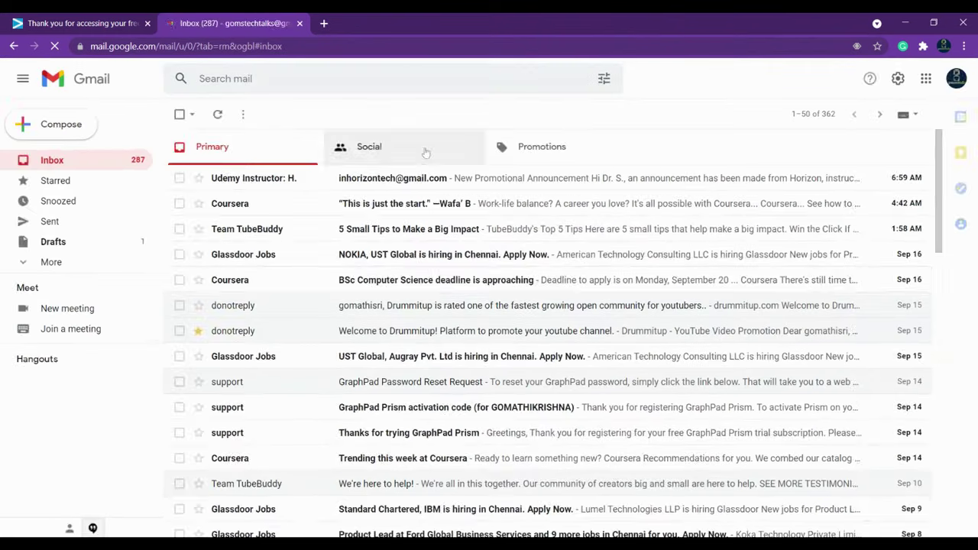
{"action": "left_click", "coordinate": [421, 149]}
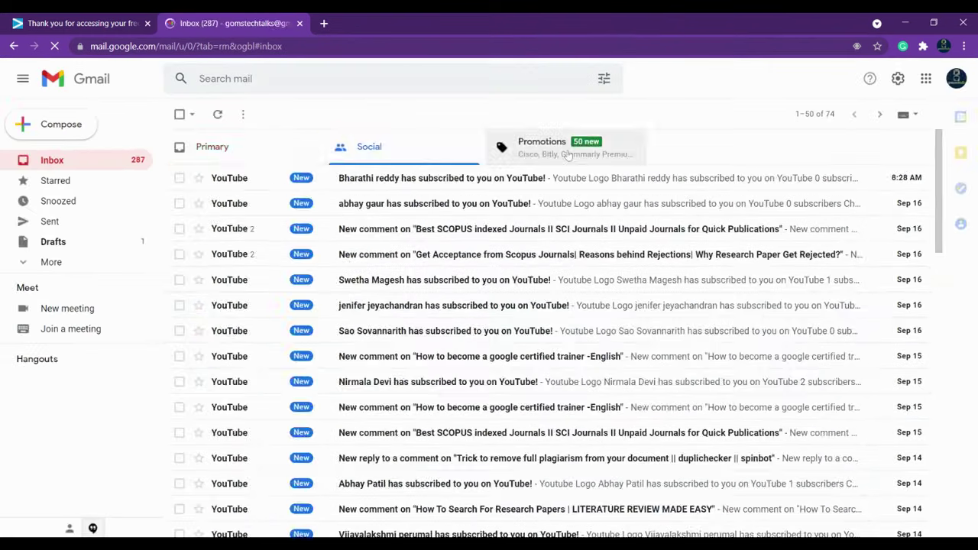
{"action": "left_click", "coordinate": [498, 157]}
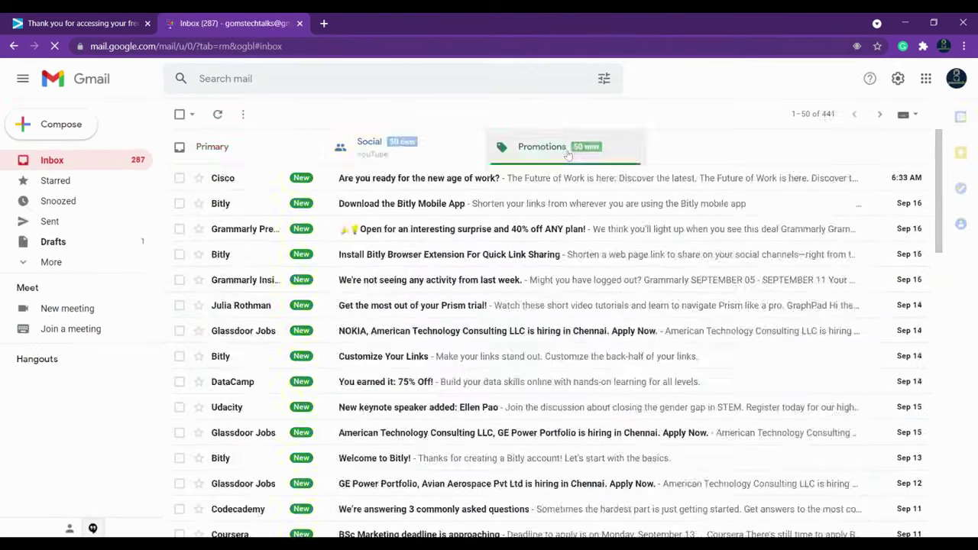
{"action": "left_click", "coordinate": [403, 153]}
{"action": "left_click", "coordinate": [249, 154]}
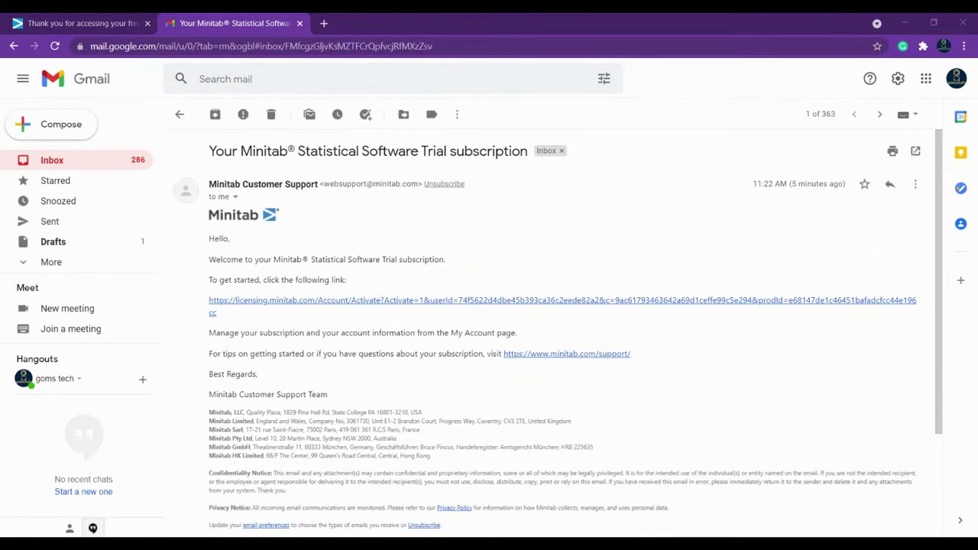
{"action": "left_click", "coordinate": [279, 304]}
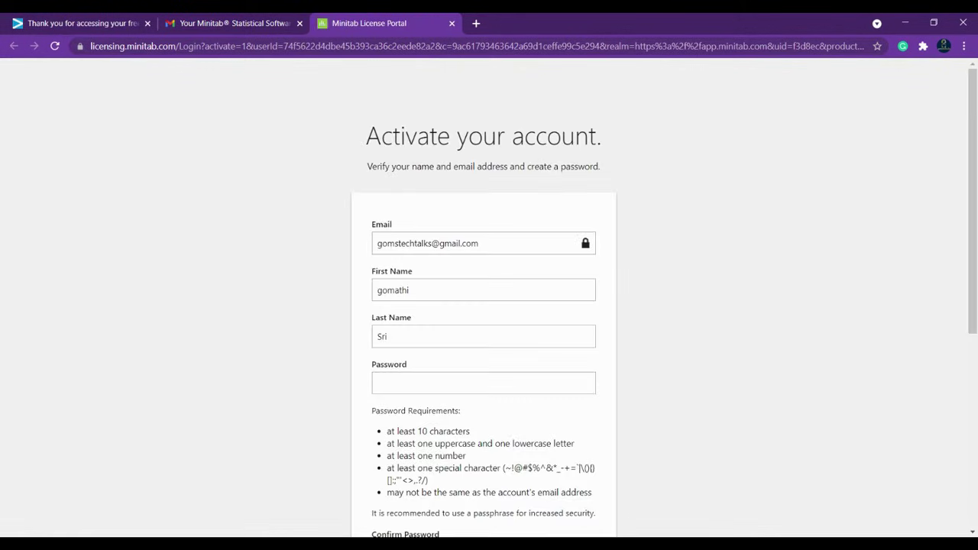
Step: Enter the new account password and review the password requirements
{"action": "left_click", "coordinate": [387, 336]}
{"action": "key", "text": "Tab"}
{"action": "type", "text": "••••••"}
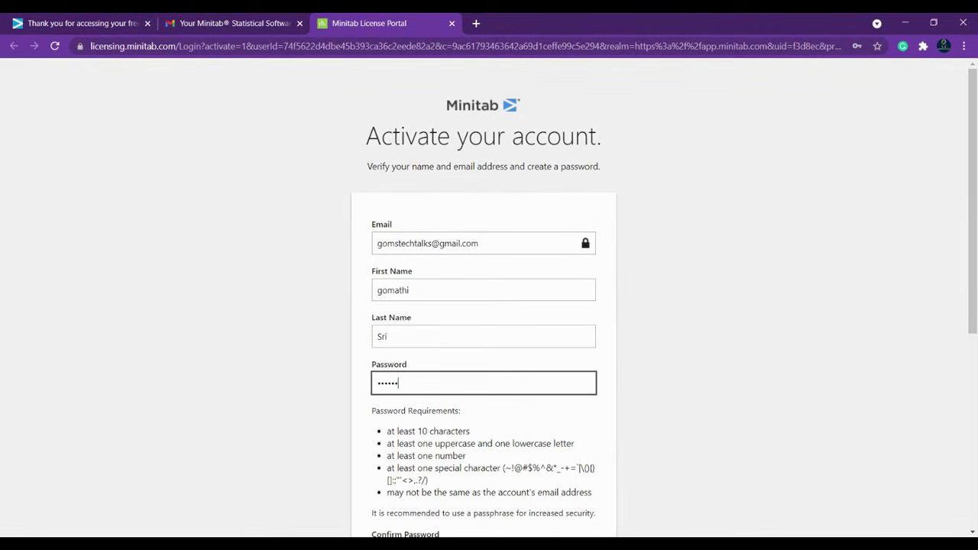
{"action": "key", "text": "BackSpace"}
{"action": "key", "text": "BackSpace"}
{"action": "key", "text": "BackSpace"}
{"action": "key", "text": "BackSpace"}
{"action": "type", "text": "•••••••••••••"}
{"action": "scroll", "coordinate": [489, 306], "scroll_direction": "down", "scroll_amount": 3}
{"action": "left_click_drag", "start_coordinate": [387, 239], "coordinate": [597, 307]}
Step: Confirm the password and activate the Minitab account
{"action": "left_click", "coordinate": [483, 362]}
{"action": "type", "text": "••••••••••"}
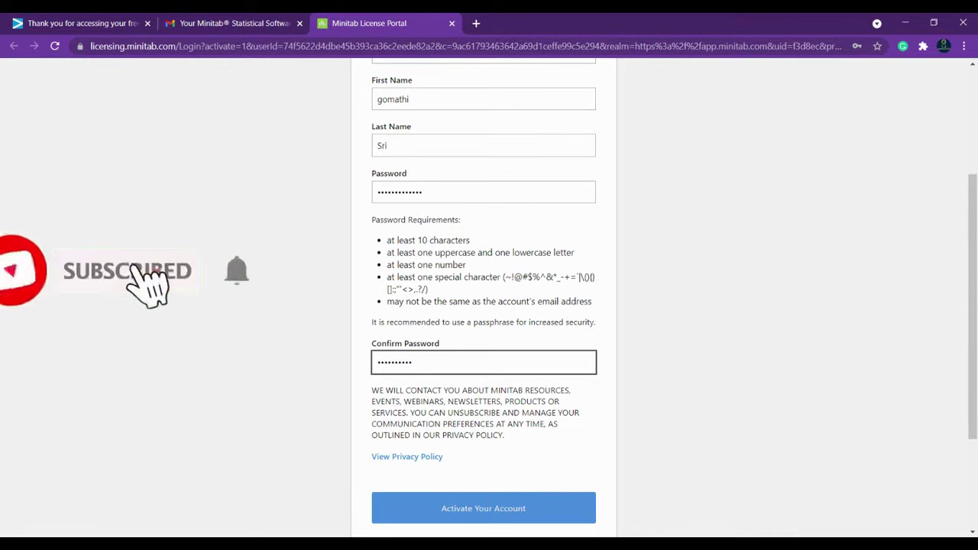
{"action": "type", "text": "•••"}
{"action": "left_click", "coordinate": [521, 317]}
{"action": "scroll", "coordinate": [521, 317], "scroll_direction": "down", "scroll_amount": 2}
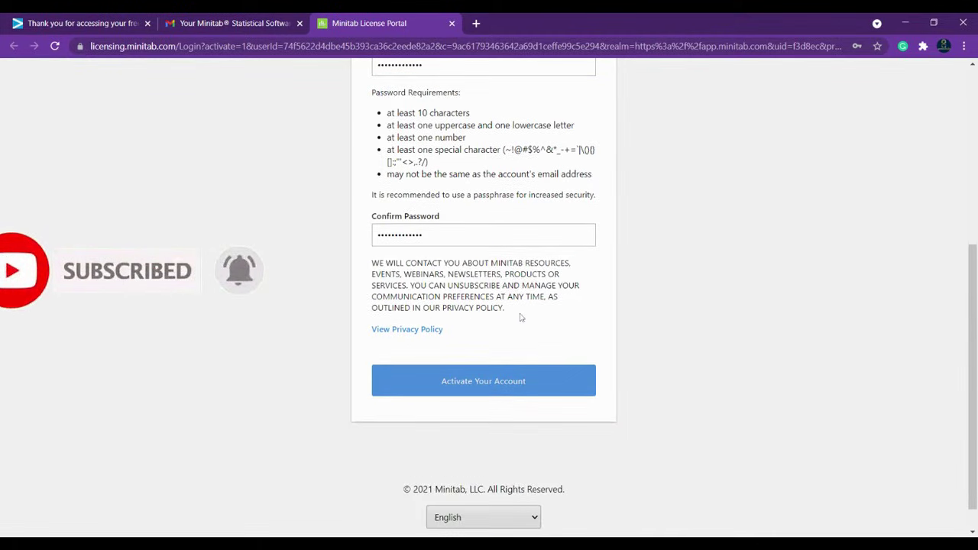
{"action": "left_click", "coordinate": [512, 390]}
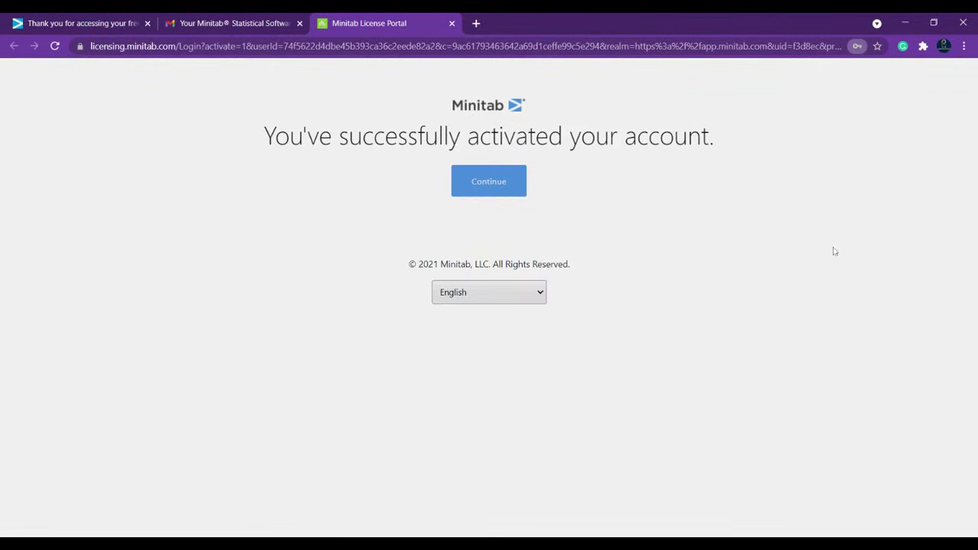
Step: Continue, tick the Subscription Agreement acceptance checkbox and accept it
{"action": "left_click", "coordinate": [491, 186]}
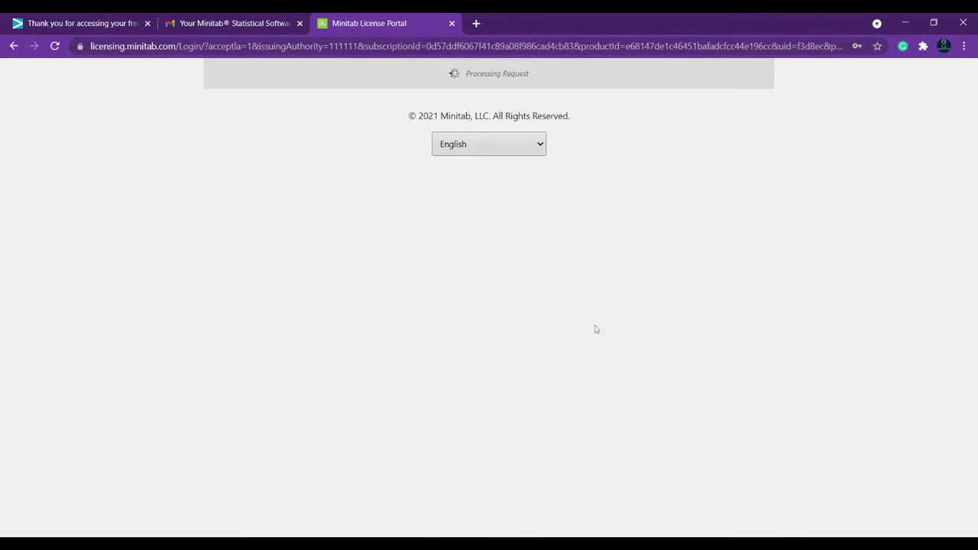
{"action": "scroll", "coordinate": [461, 302], "scroll_direction": "down", "scroll_amount": 20}
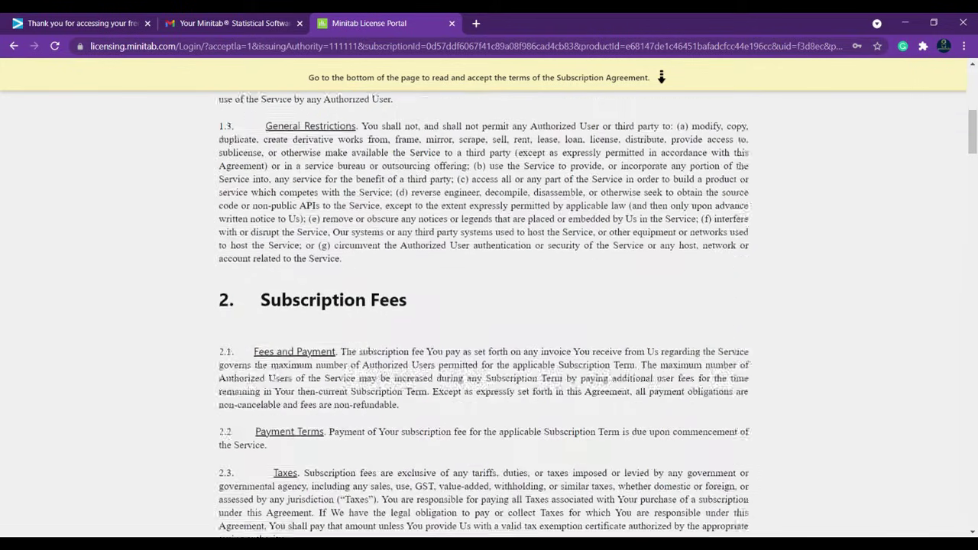
{"action": "scroll", "coordinate": [482, 305], "scroll_direction": "down", "scroll_amount": 20}
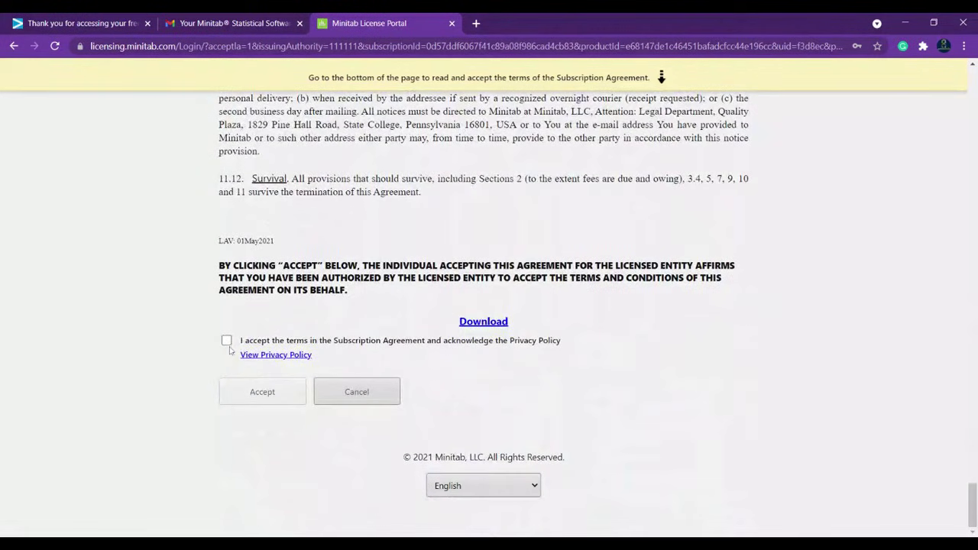
{"action": "left_click", "coordinate": [226, 340]}
{"action": "left_click", "coordinate": [231, 392]}
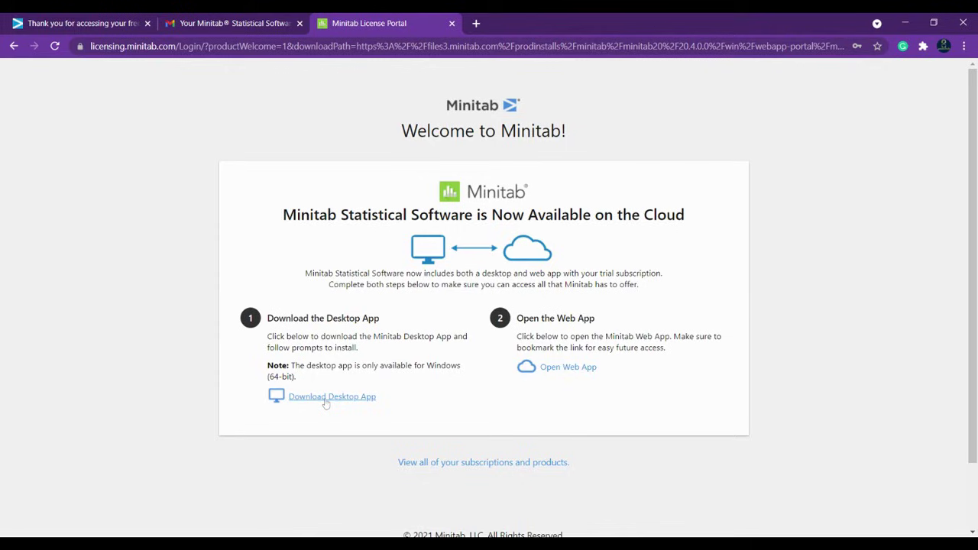
Step: Download the Minitab desktop app and launch the Minitab web app from the Welcome page
{"action": "left_click", "coordinate": [585, 368]}
{"action": "left_click", "coordinate": [351, 397]}
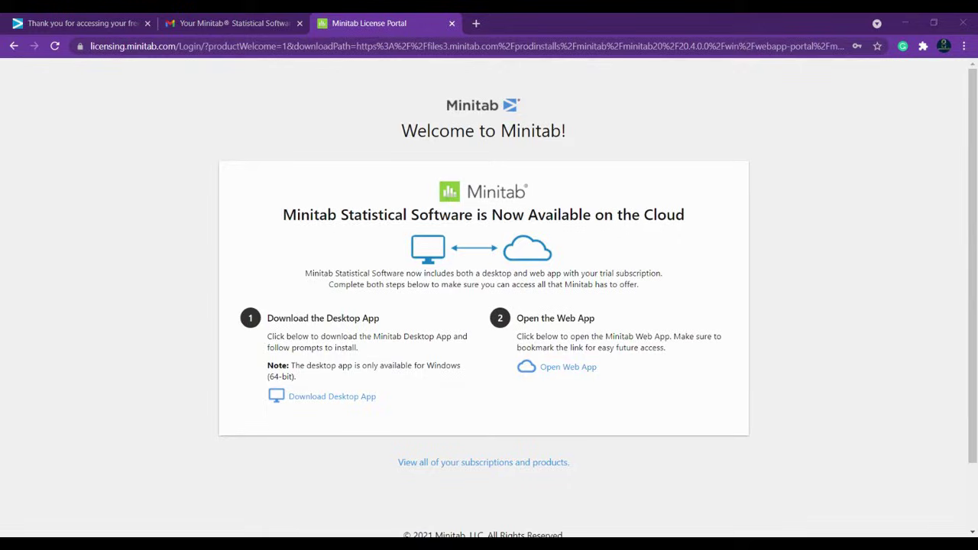
{"action": "left_click", "coordinate": [564, 368]}
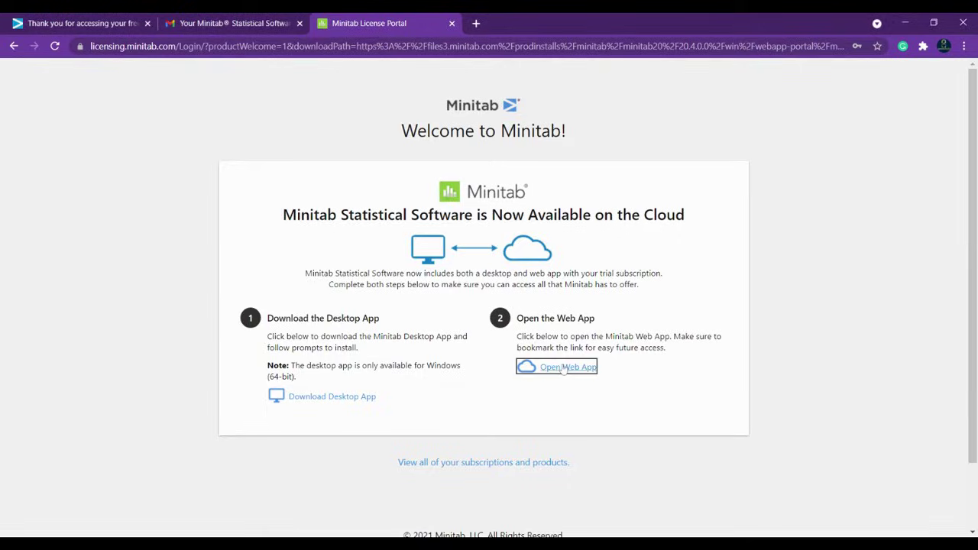
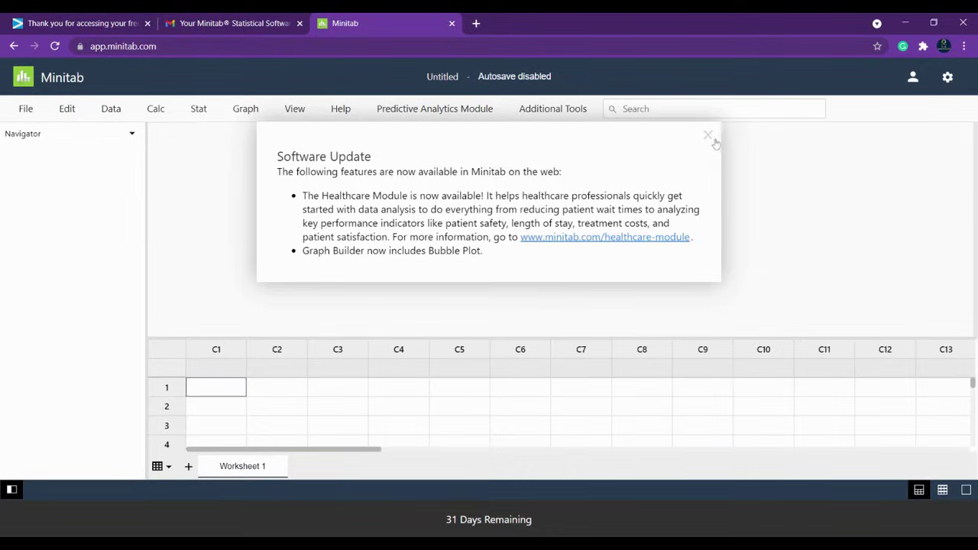
Step: Dismiss the Software Update notice
{"action": "left_click", "coordinate": [708, 136]}
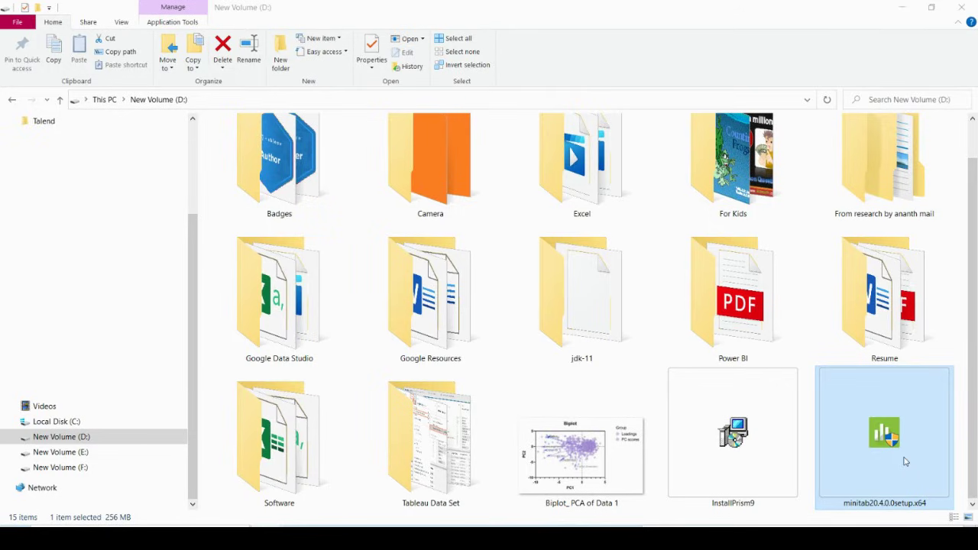
Step: Launch the Minitab 20 installer, keeping the default setup language, and continue past the welcome page
{"action": "double_click", "coordinate": [906, 461]}
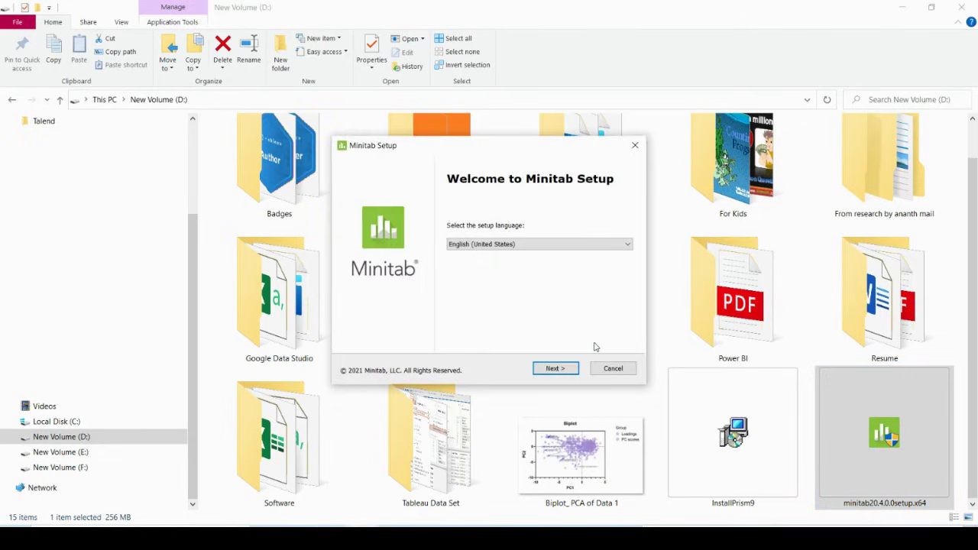
{"action": "left_click", "coordinate": [557, 369]}
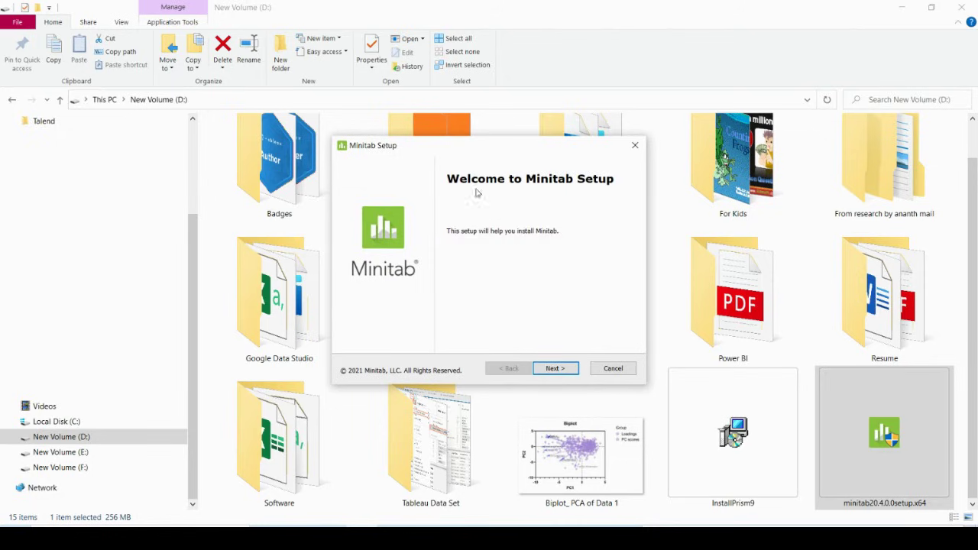
{"action": "left_click", "coordinate": [556, 370]}
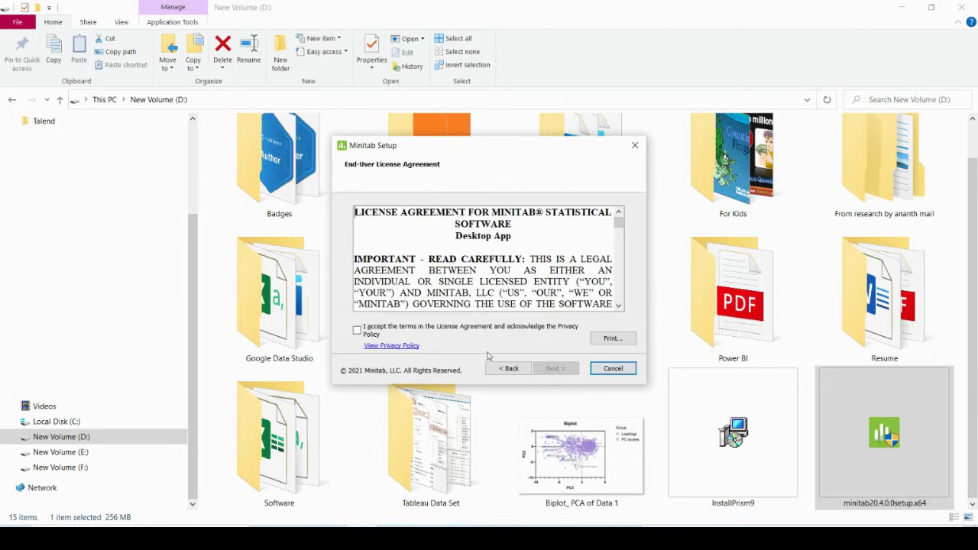
Step: Accept the license terms and choose the 30-day free trial activation
{"action": "left_click", "coordinate": [357, 332]}
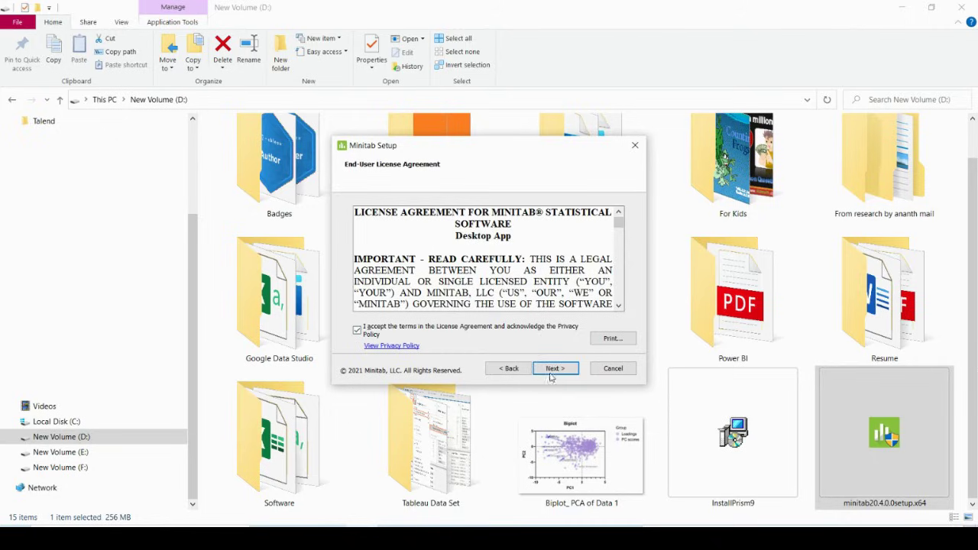
{"action": "left_click", "coordinate": [554, 368]}
{"action": "left_click", "coordinate": [357, 272]}
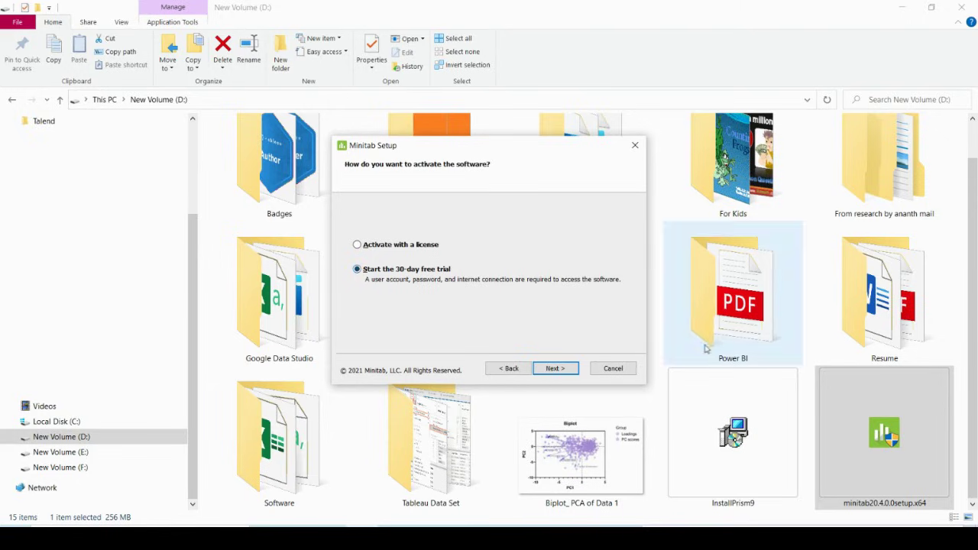
{"action": "left_click", "coordinate": [555, 368]}
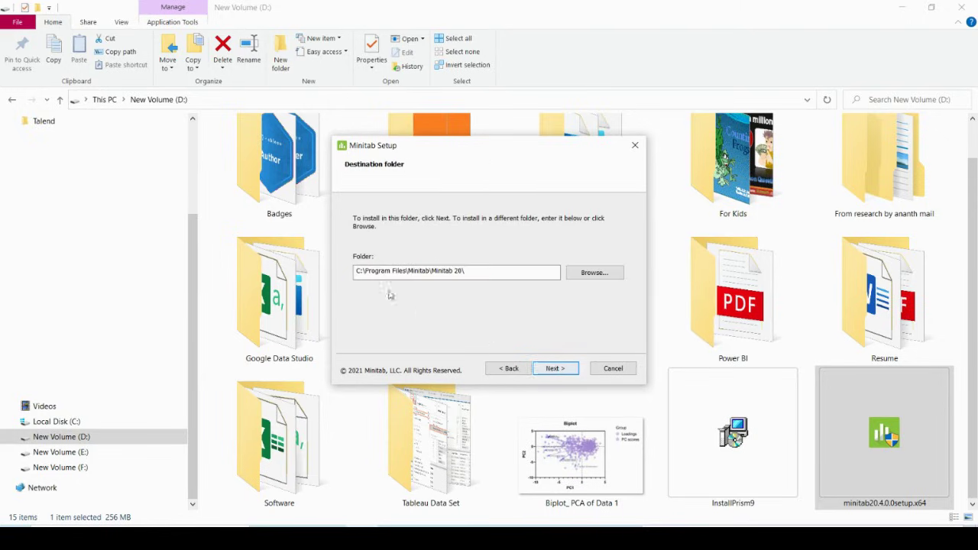
Step: Change the installation folder to New Volume (D:\) and start installing Minitab 20
{"action": "left_click", "coordinate": [620, 275]}
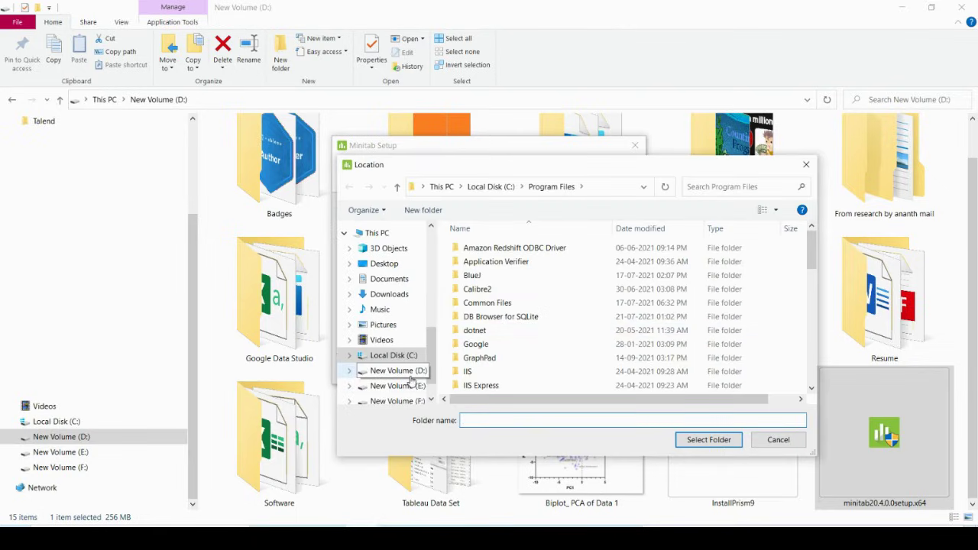
{"action": "left_click", "coordinate": [393, 370]}
{"action": "left_click", "coordinate": [693, 441]}
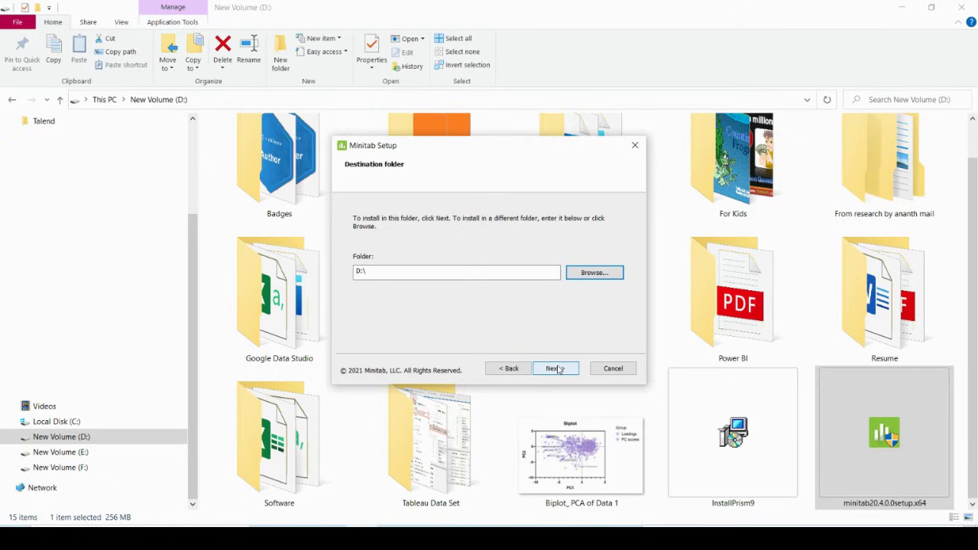
{"action": "left_click", "coordinate": [557, 369]}
{"action": "left_click", "coordinate": [557, 369]}
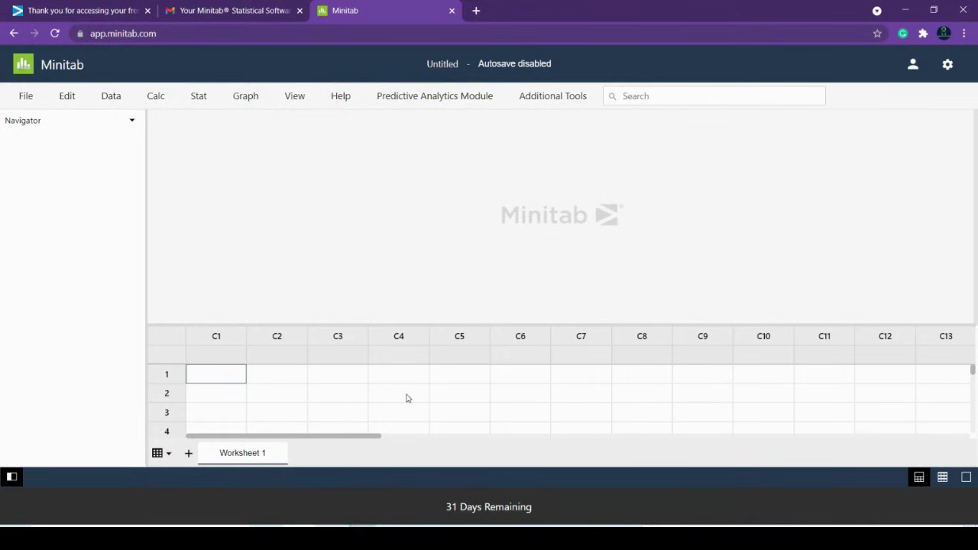
Step: Close the completed Minitab Setup wizard so the system restart prompt appears
{"action": "left_click", "coordinate": [25, 96]}
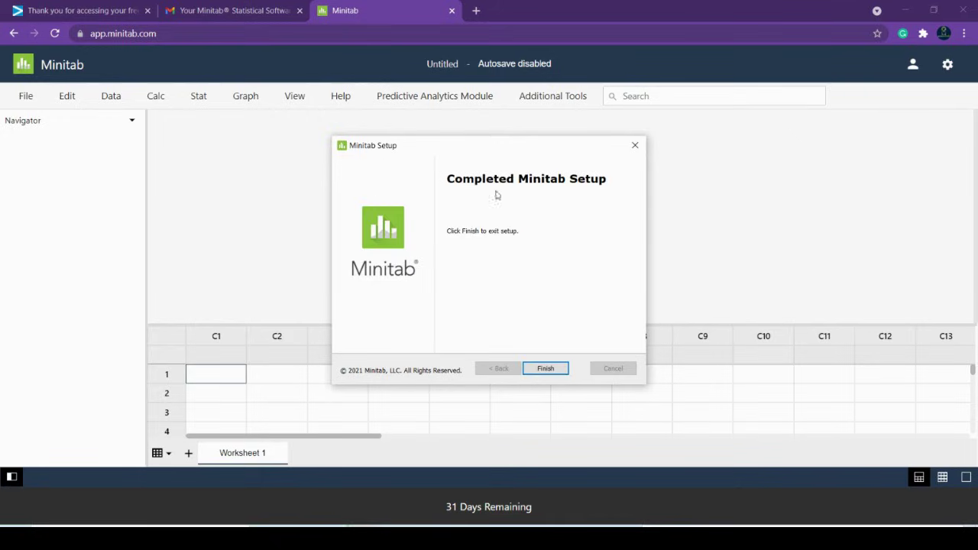
{"action": "left_click", "coordinate": [545, 369]}
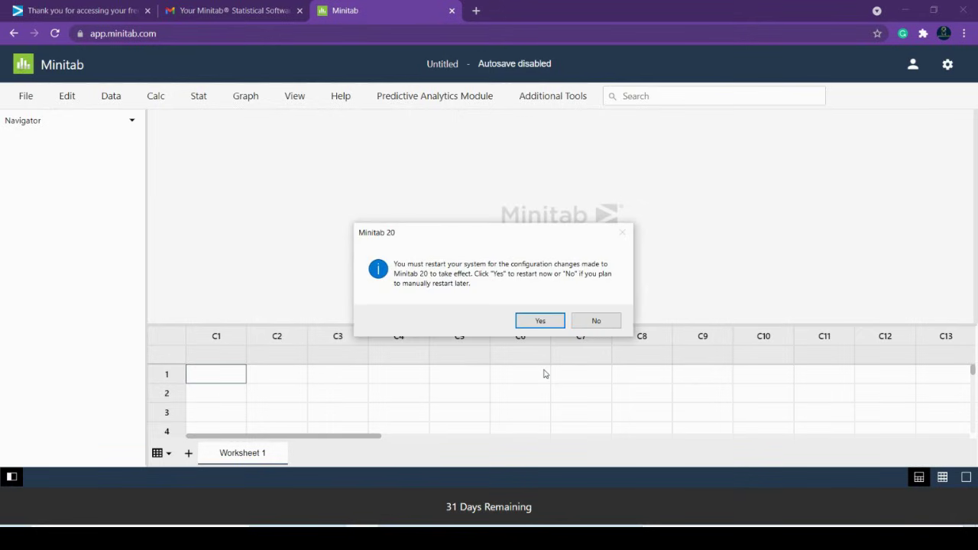